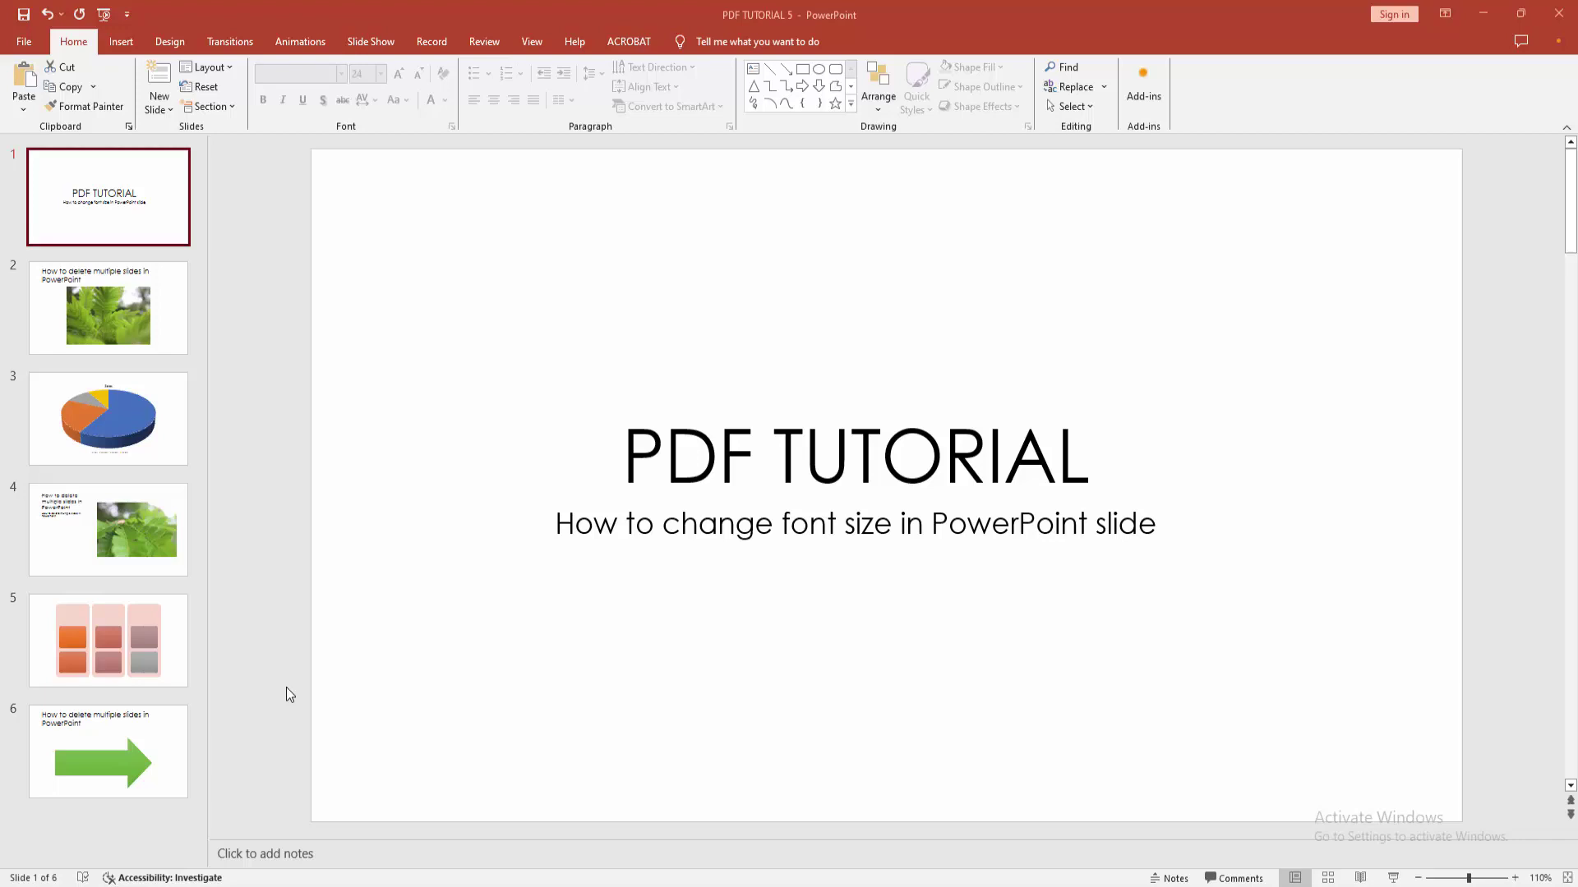
Select the 'PDF TUTORIAL' title text and resize it from 60 to 65 pt.
click(708, 466)
click(626, 455)
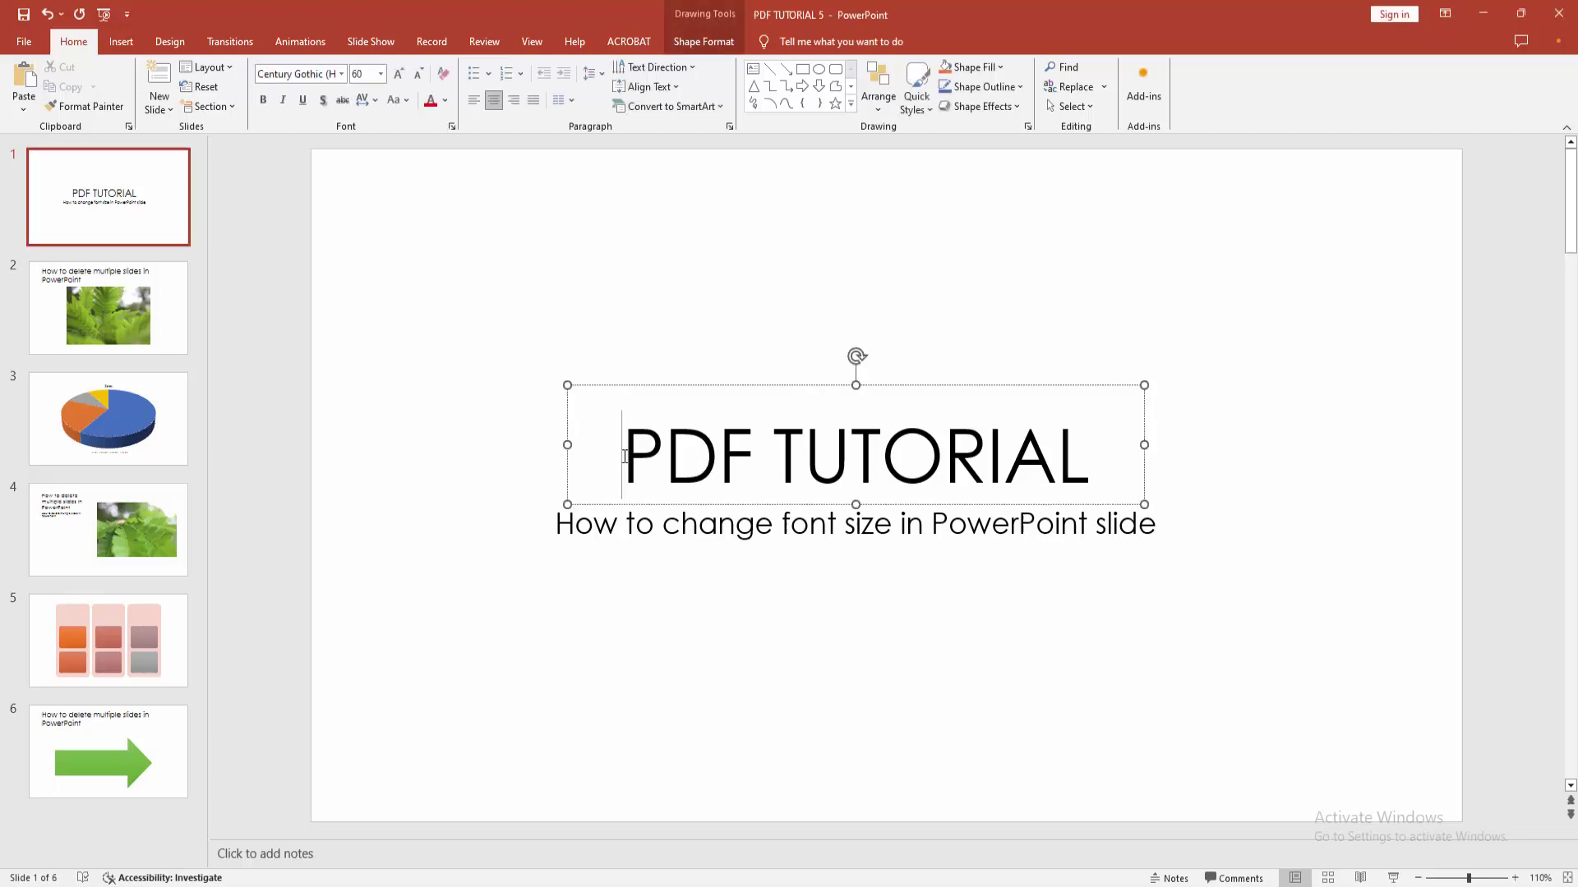
drag(625, 456, 1005, 457)
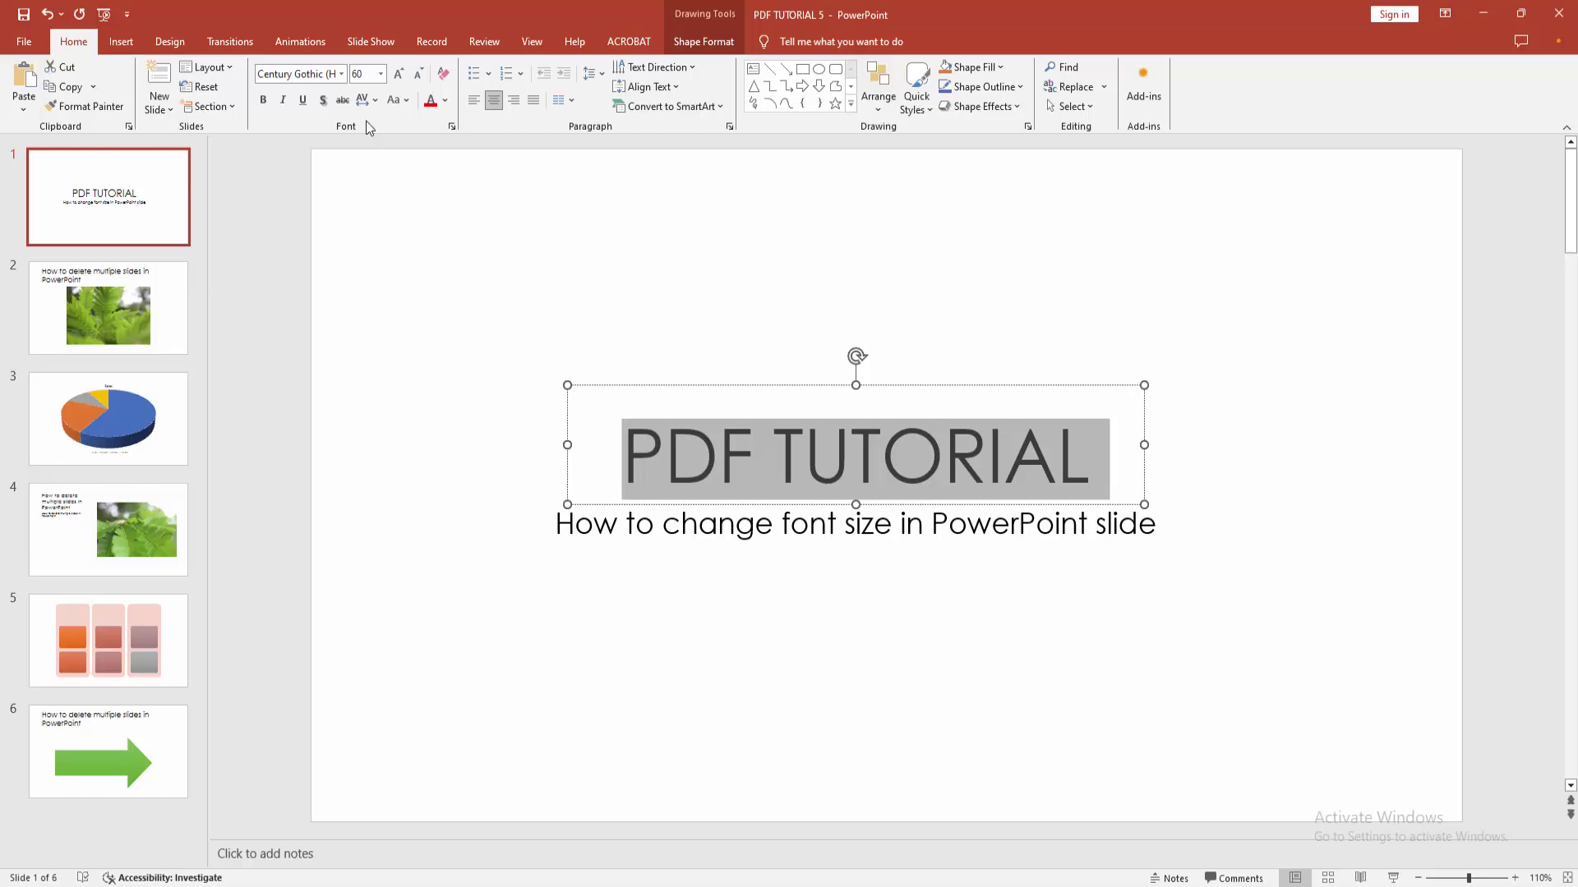
click(397, 74)
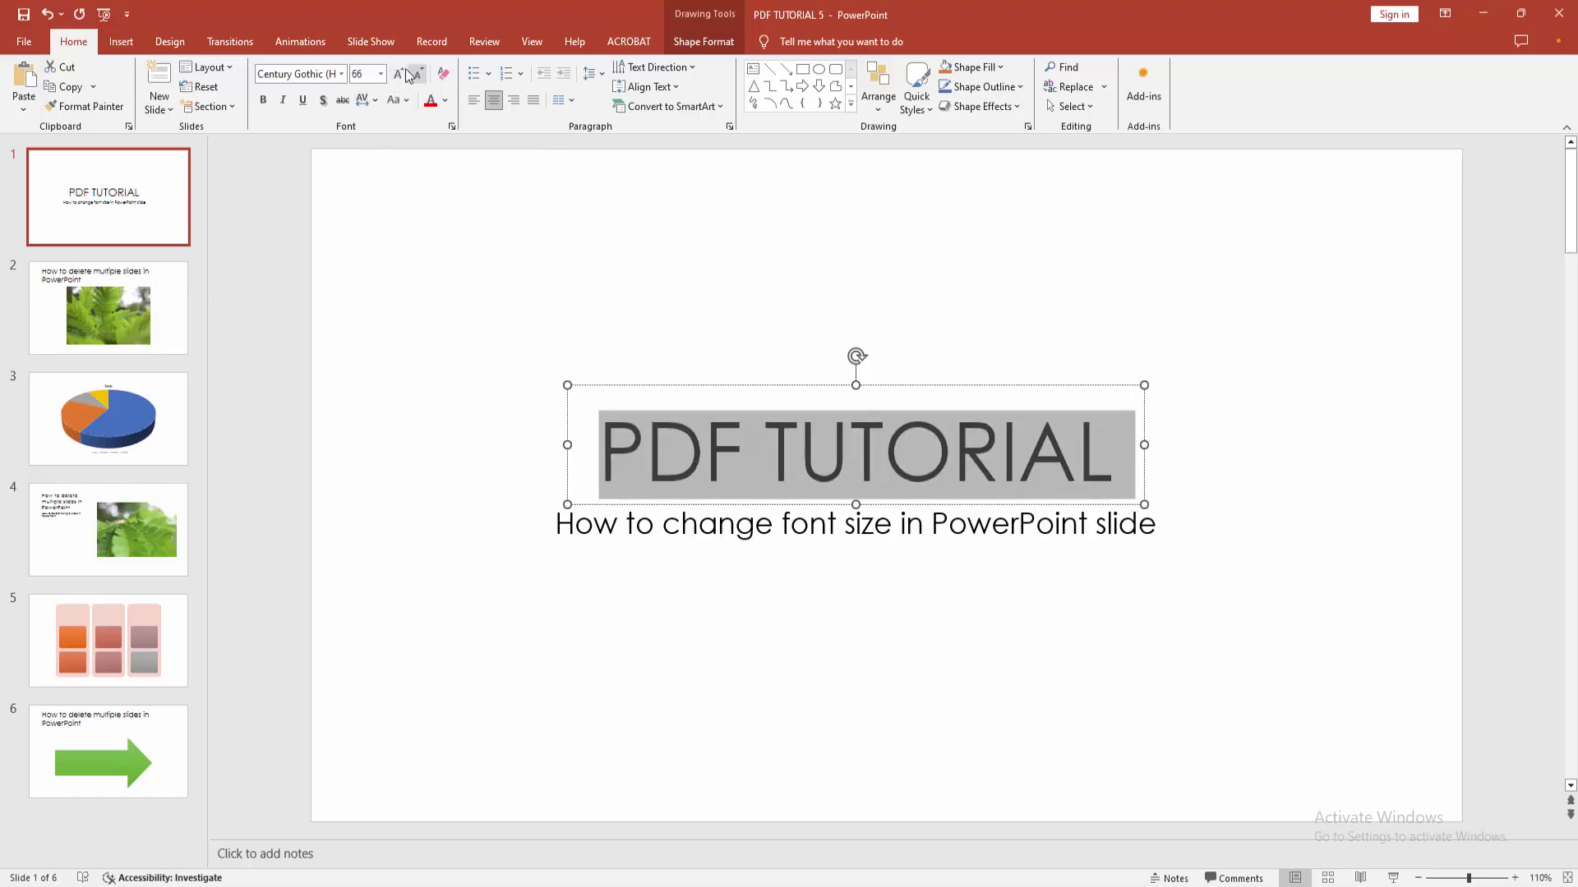
key(ctrl+bracketleft)
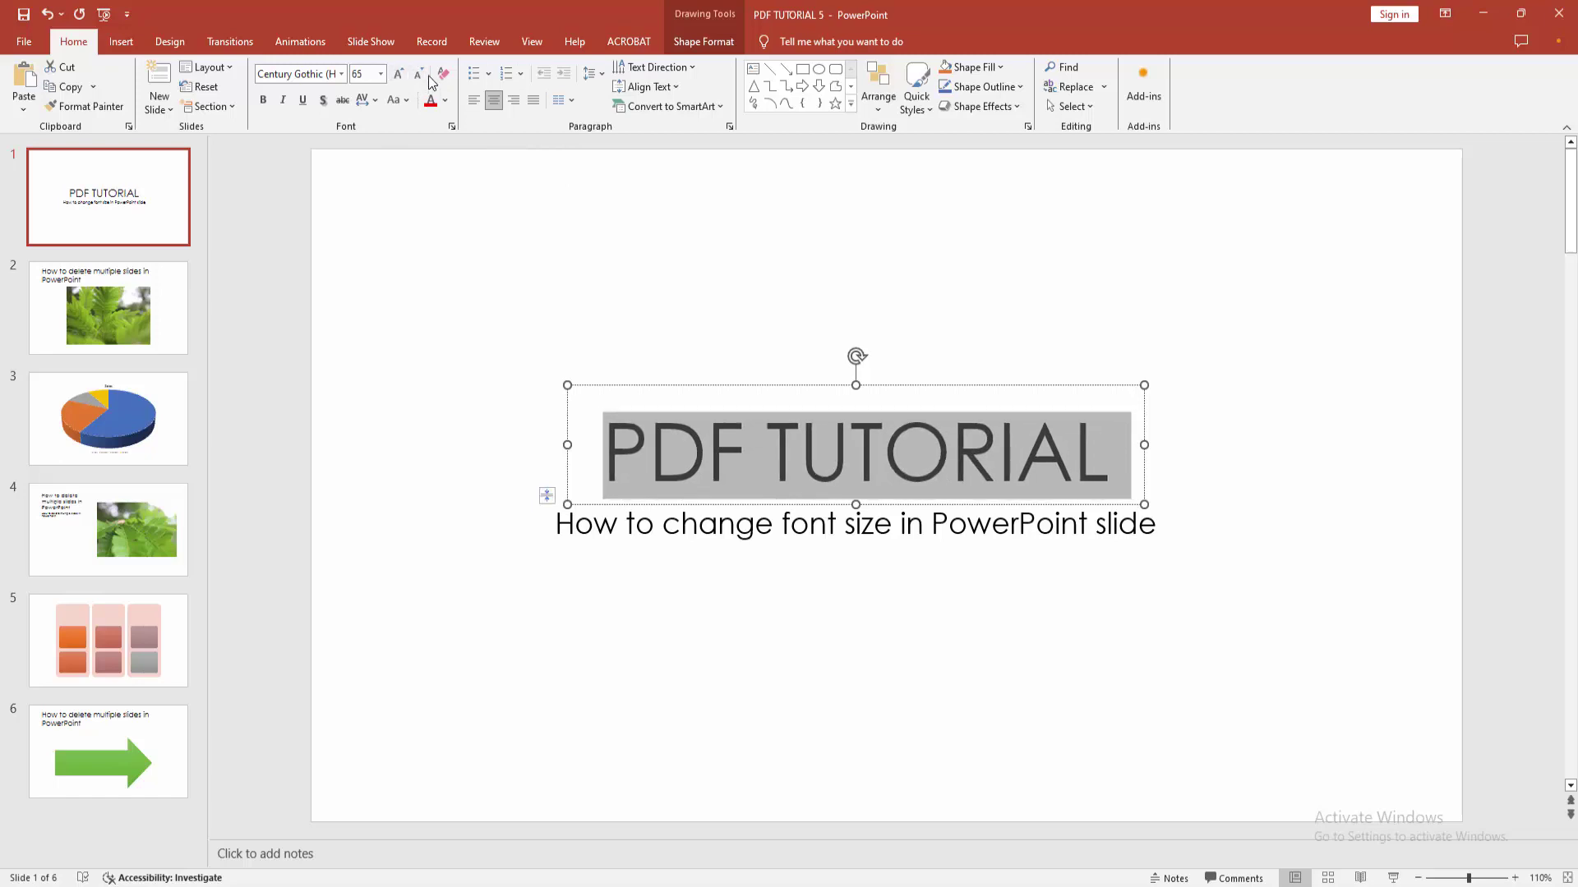
Shrink the selected 'PDF TUTORIAL' title from 65 pt to 28 pt.
click(418, 75)
click(417, 75)
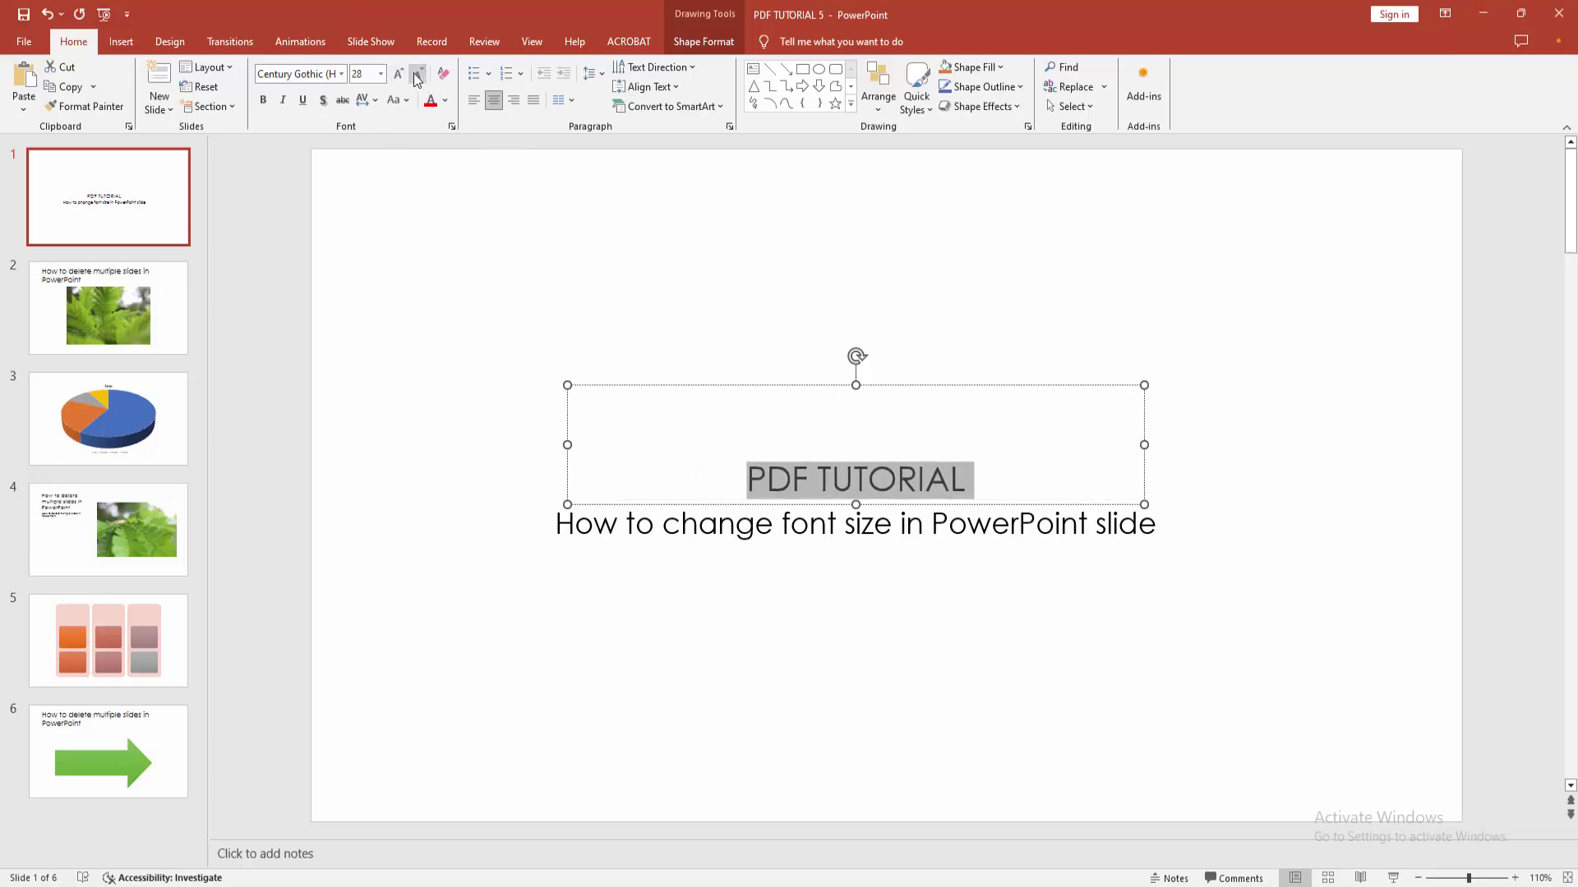
click(367, 76)
key(Return)
Resize the subtitle text from 24 to 40 pt, wrapping it onto two lines.
click(740, 522)
drag(553, 530, 1215, 530)
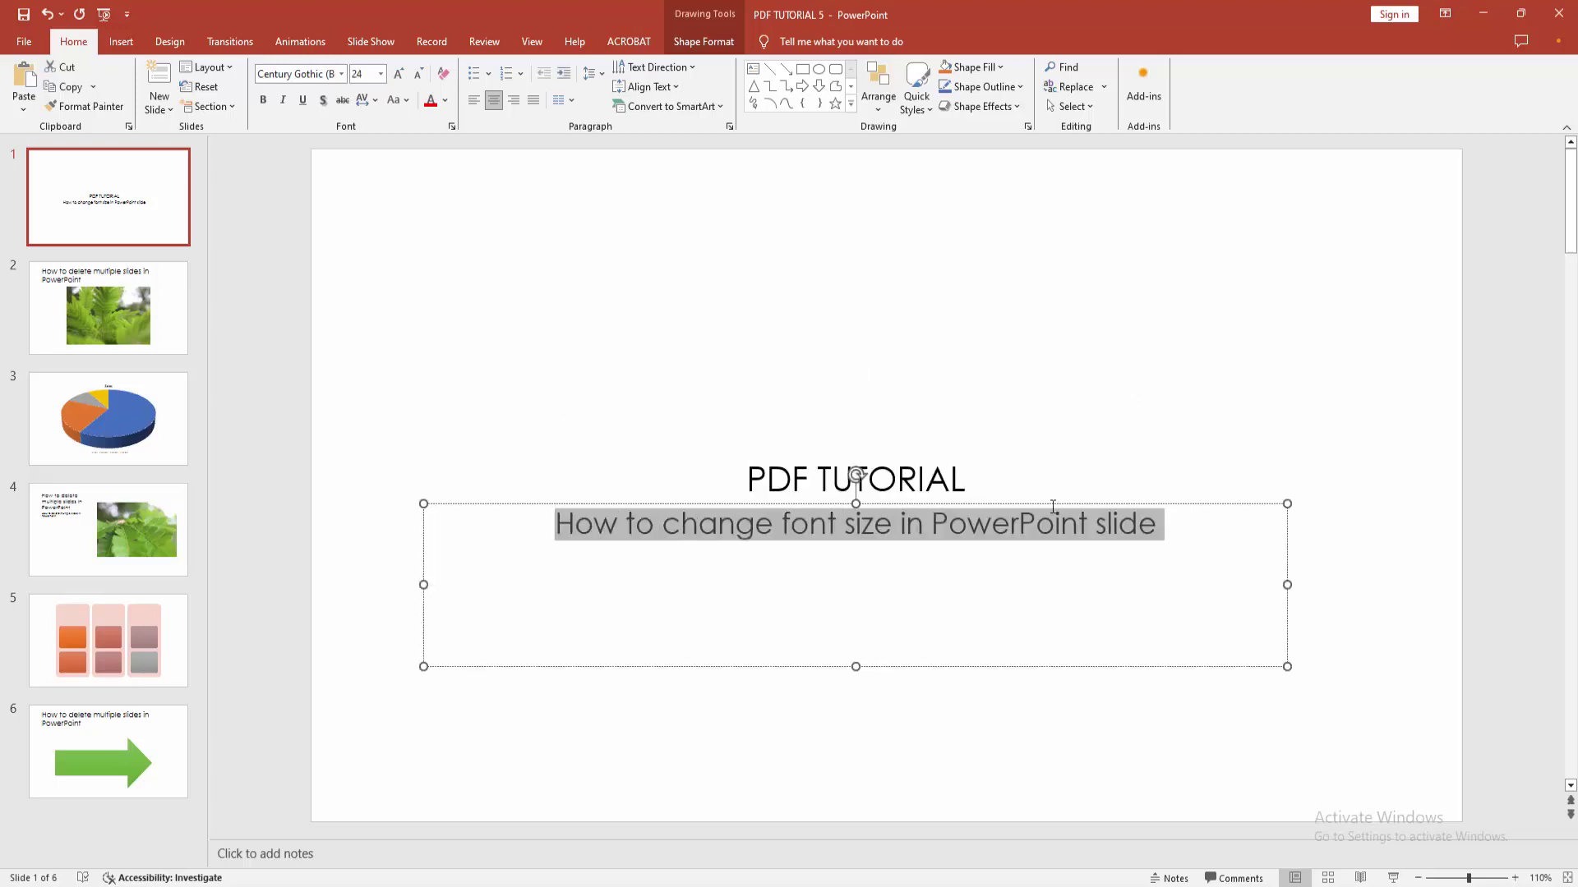
click(398, 77)
click(397, 76)
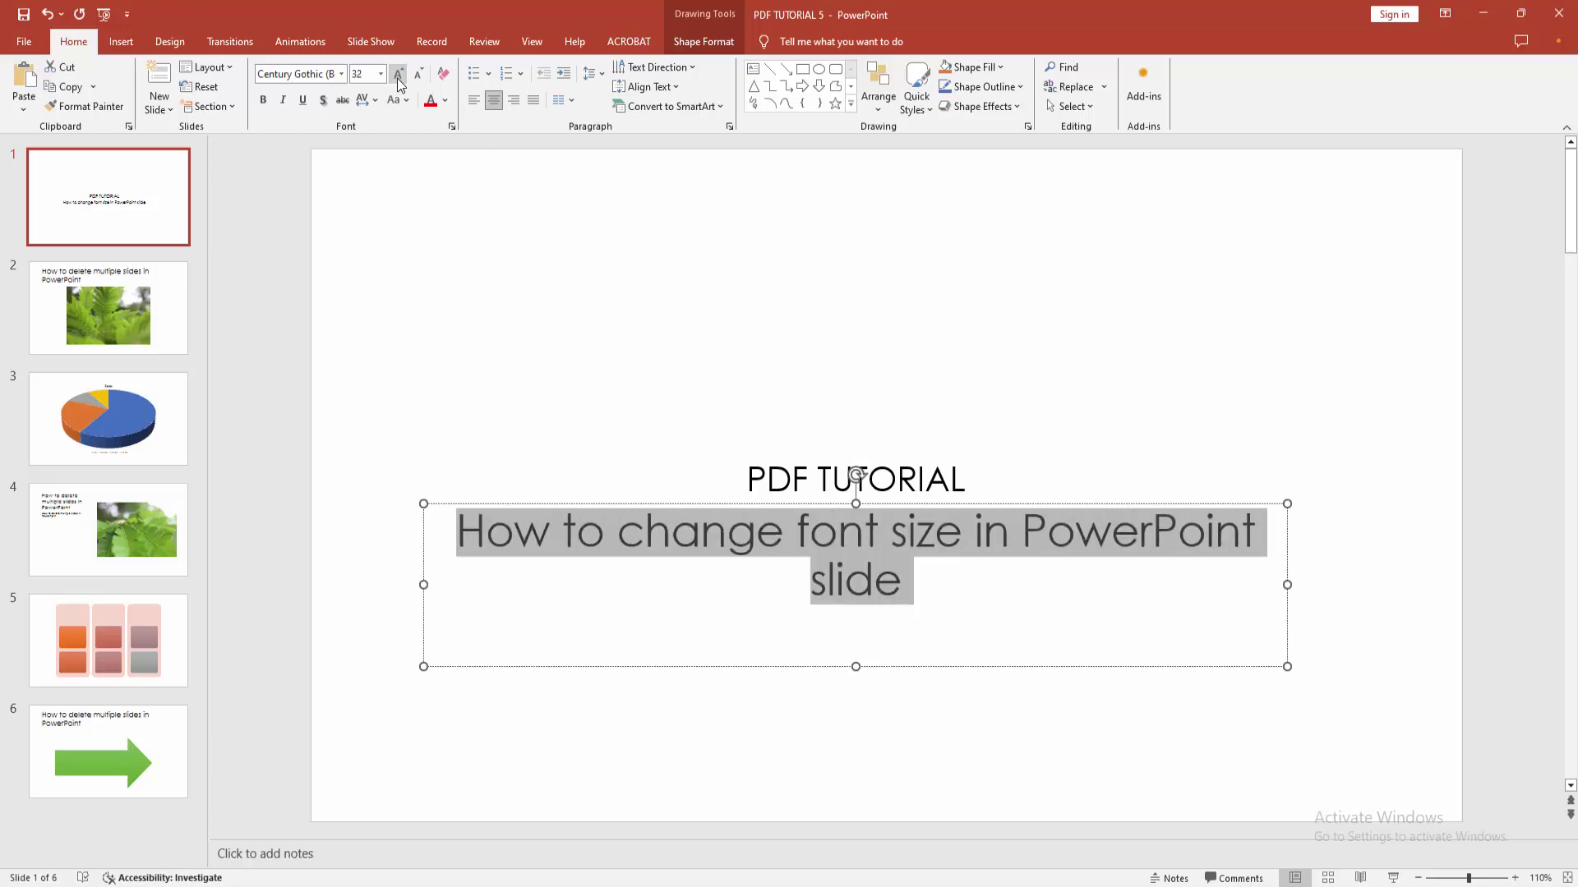
click(397, 76)
click(397, 77)
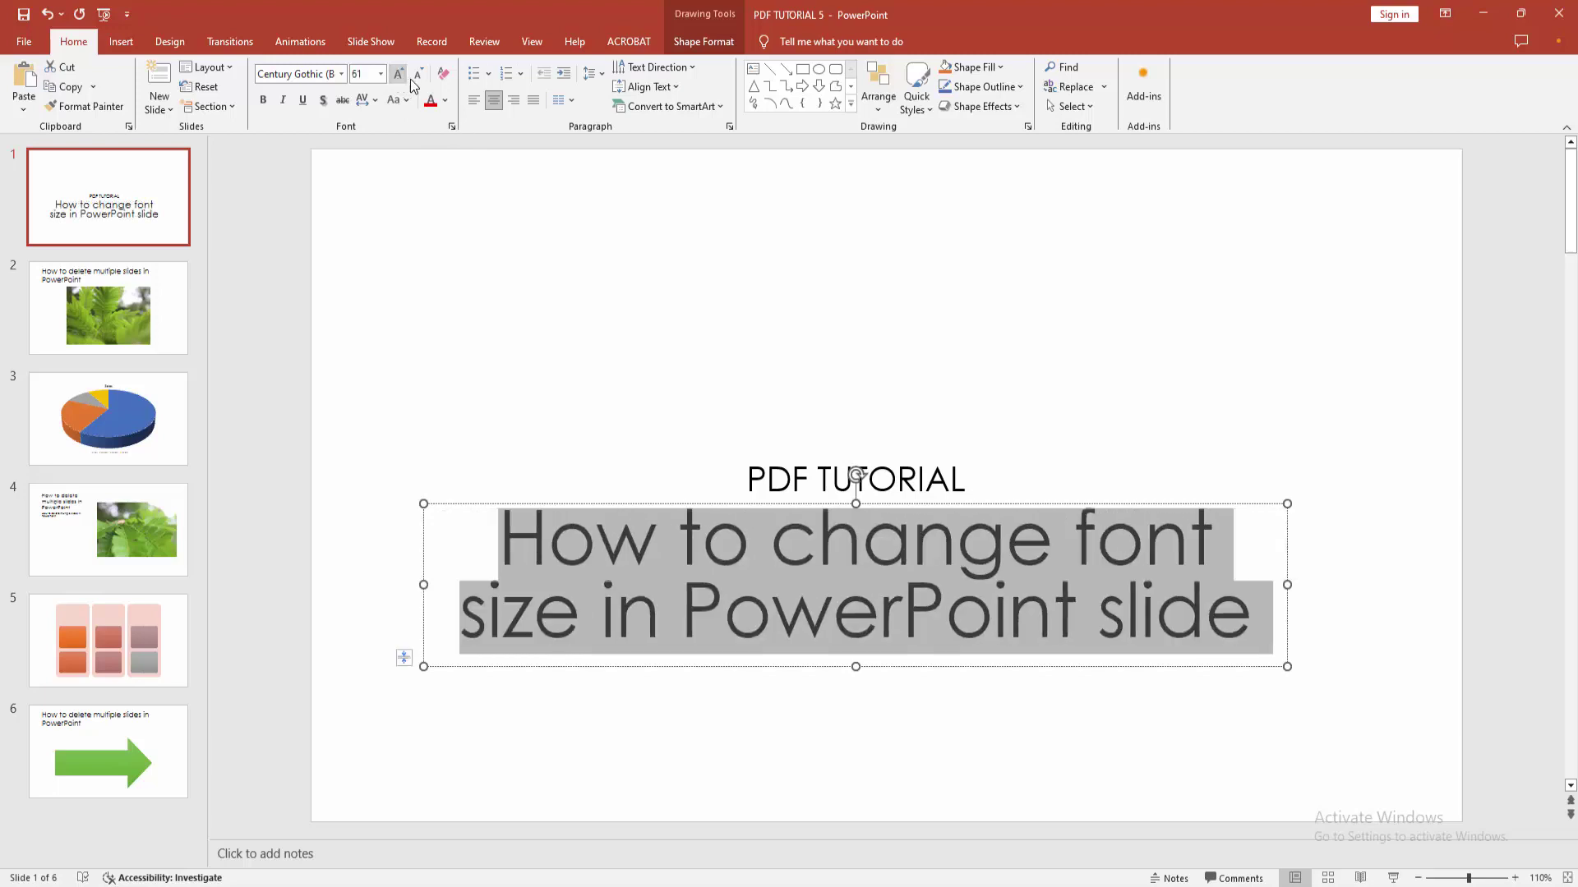
click(417, 82)
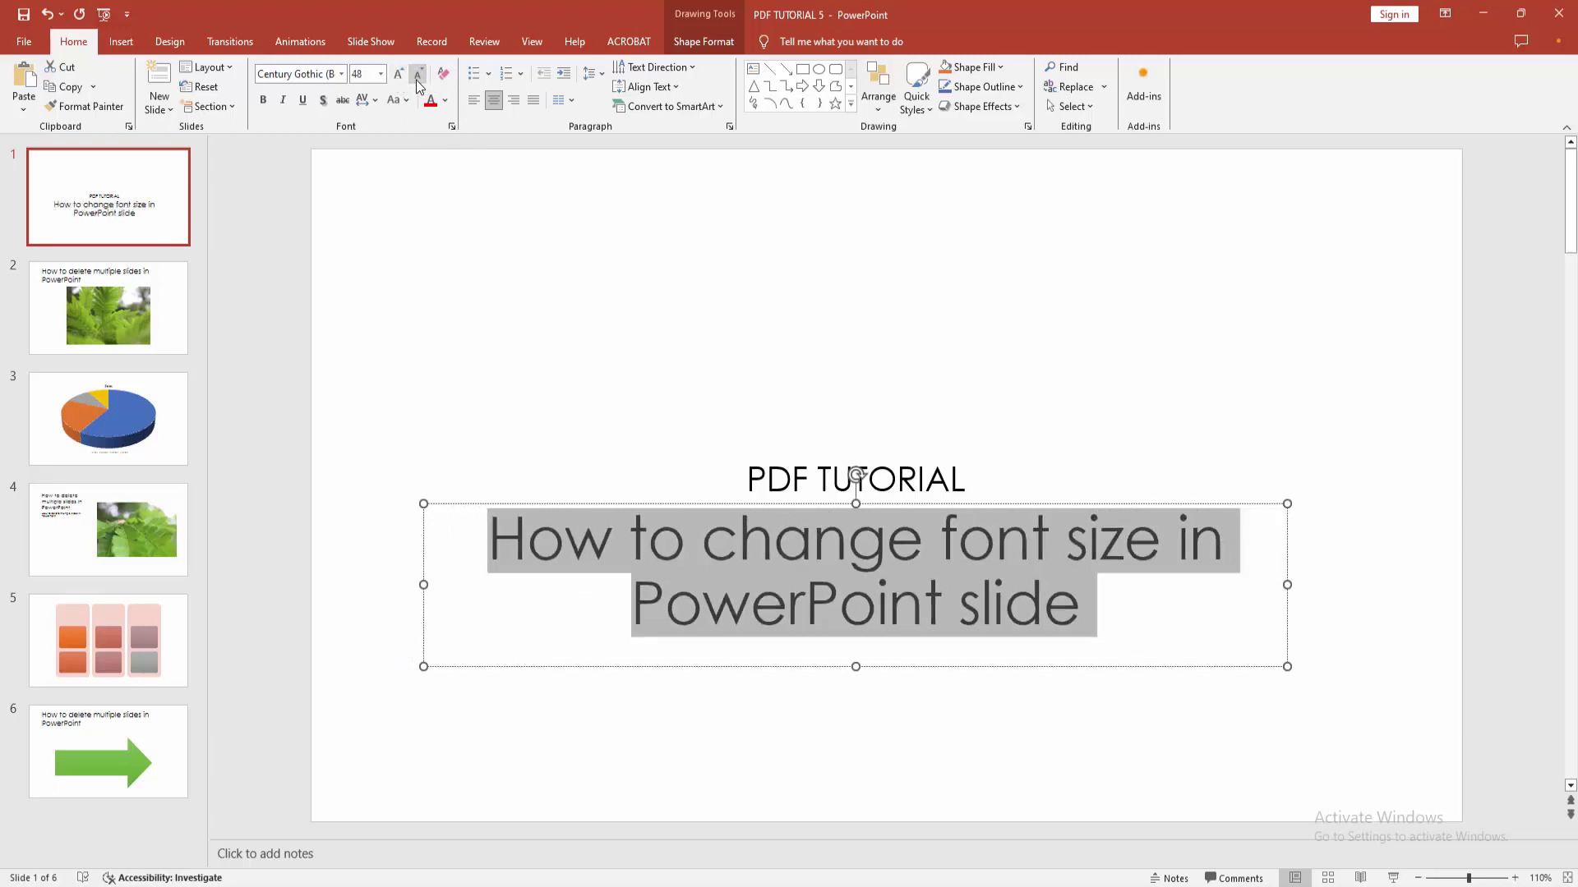
click(416, 77)
click(418, 76)
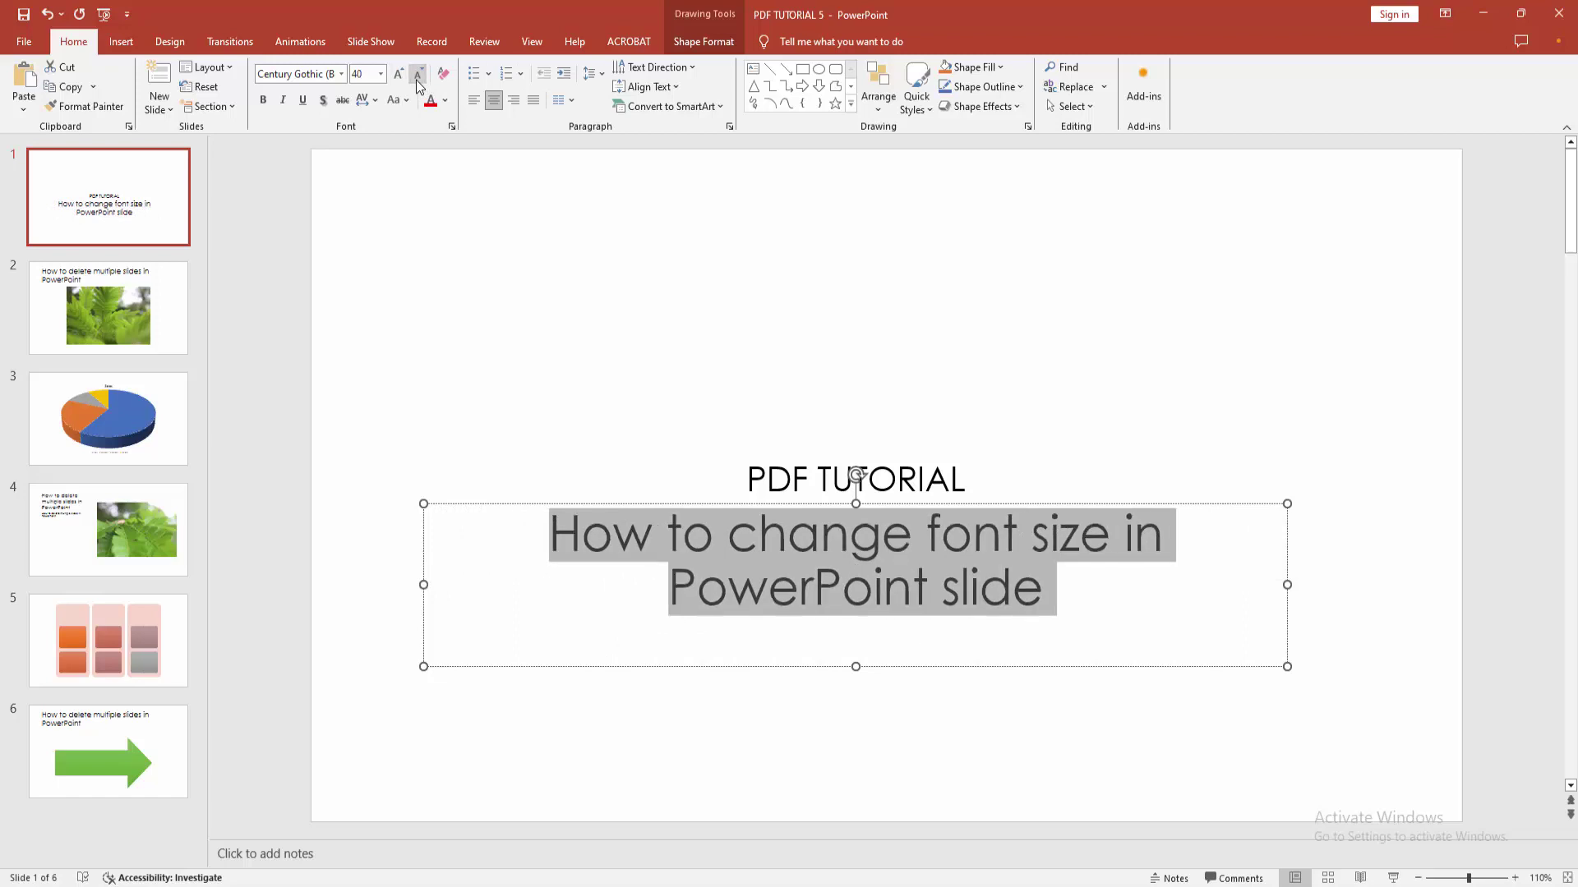
click(391, 287)
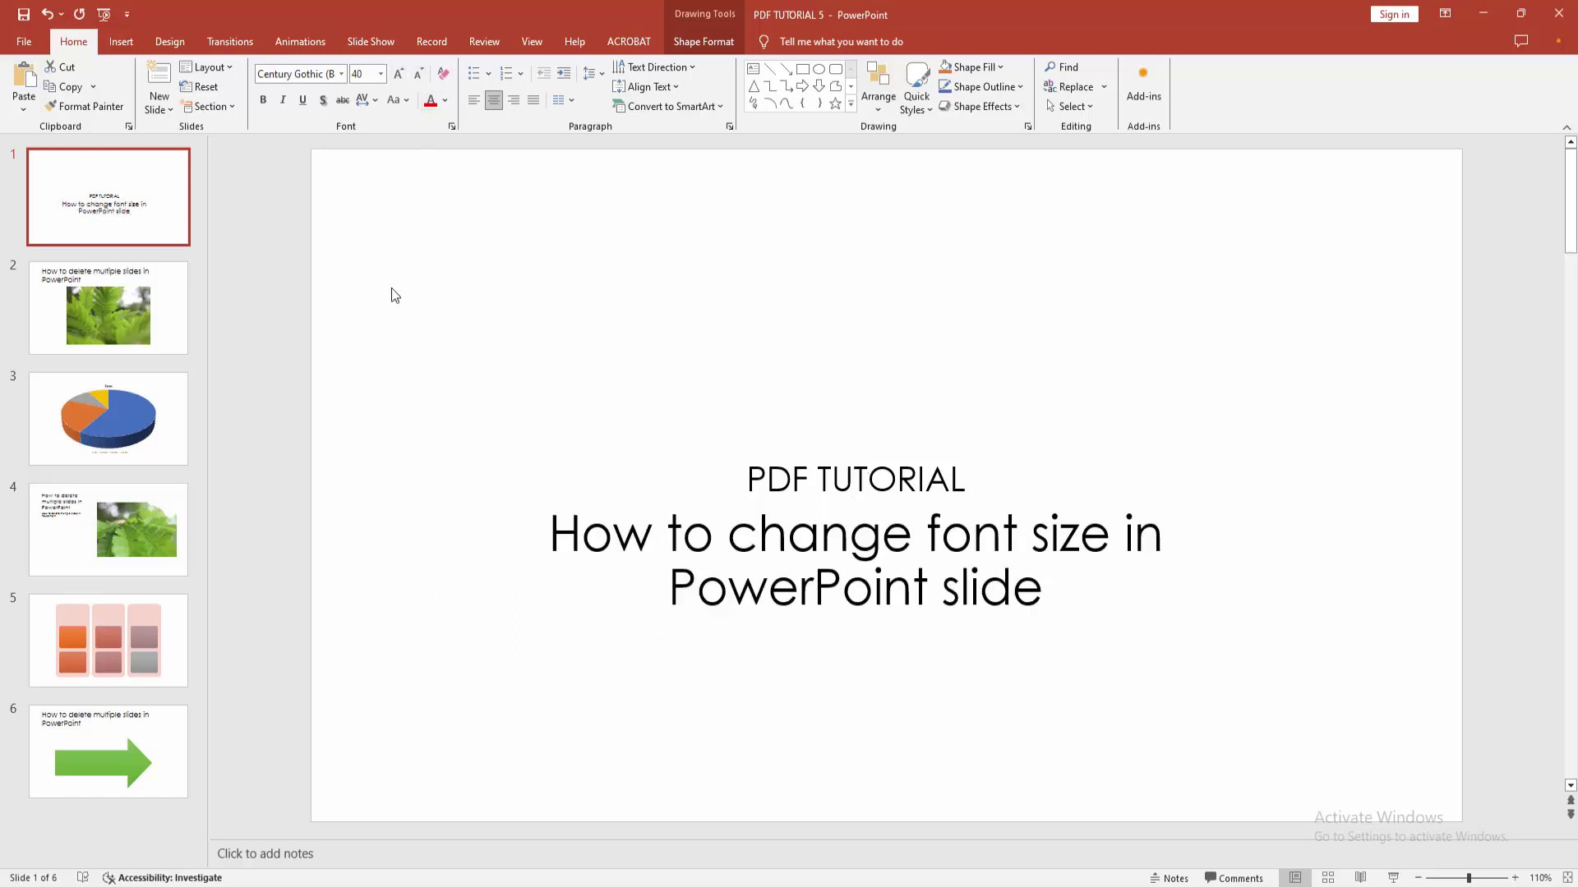